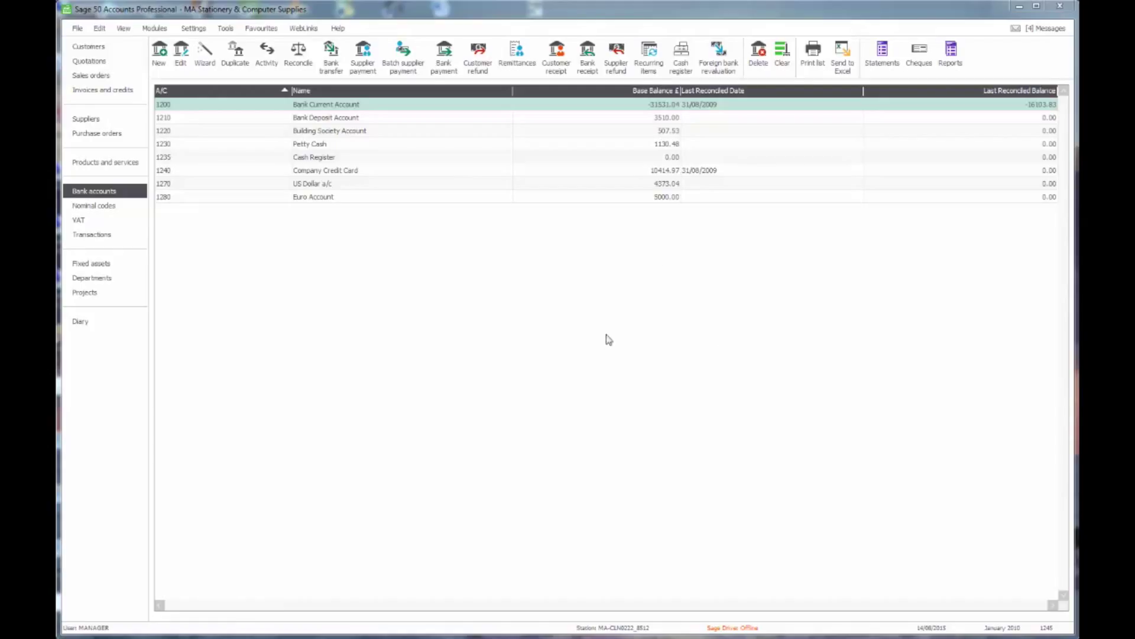
left_click(649, 57)
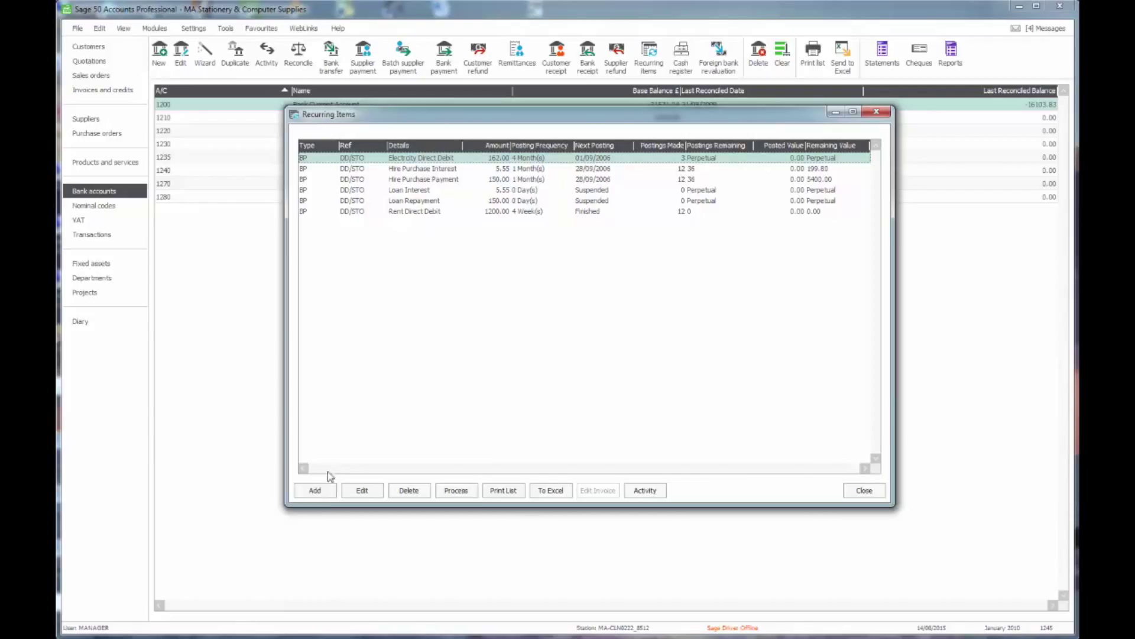
Add a new recurring entry and keep Bank/Cash/Credit Card Payment as its transaction type.
left_click(324, 494)
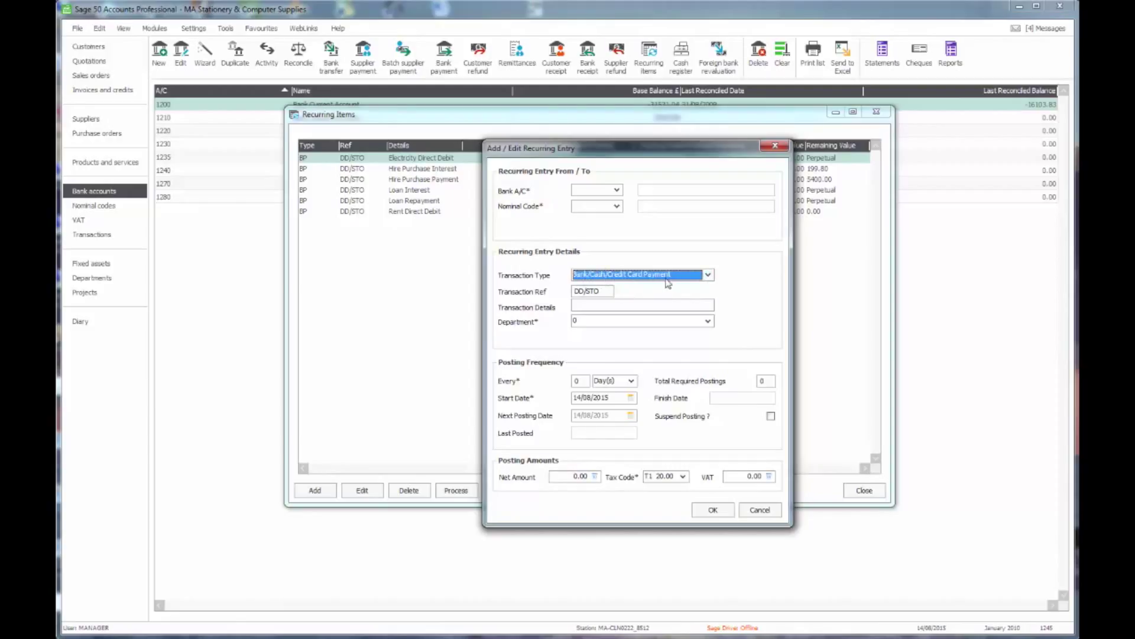
left_click(708, 276)
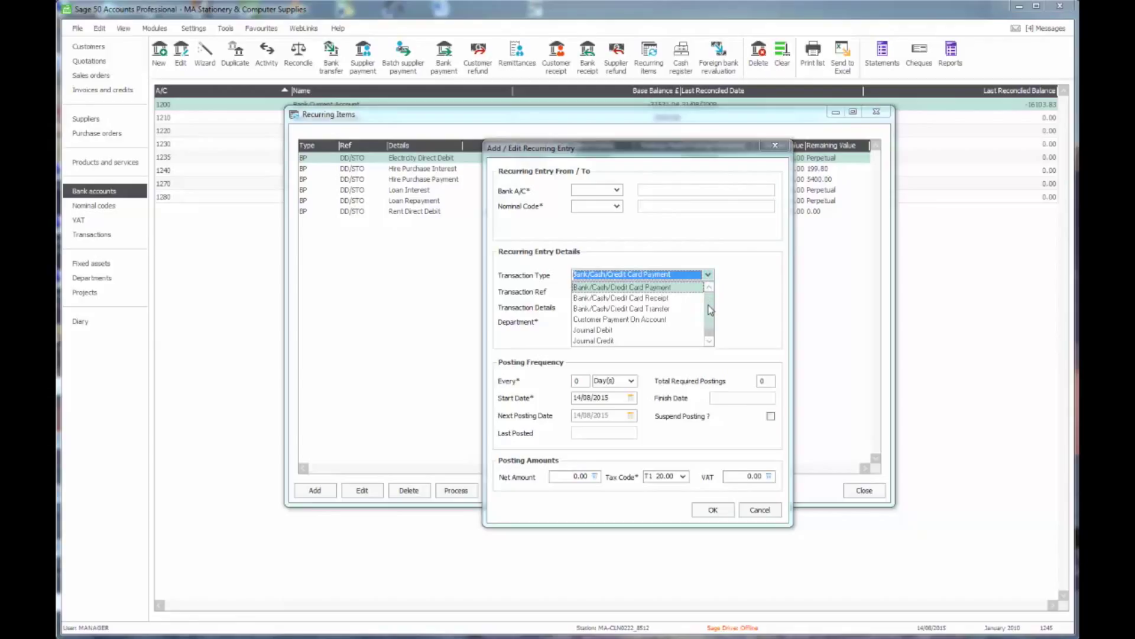
left_click(741, 266)
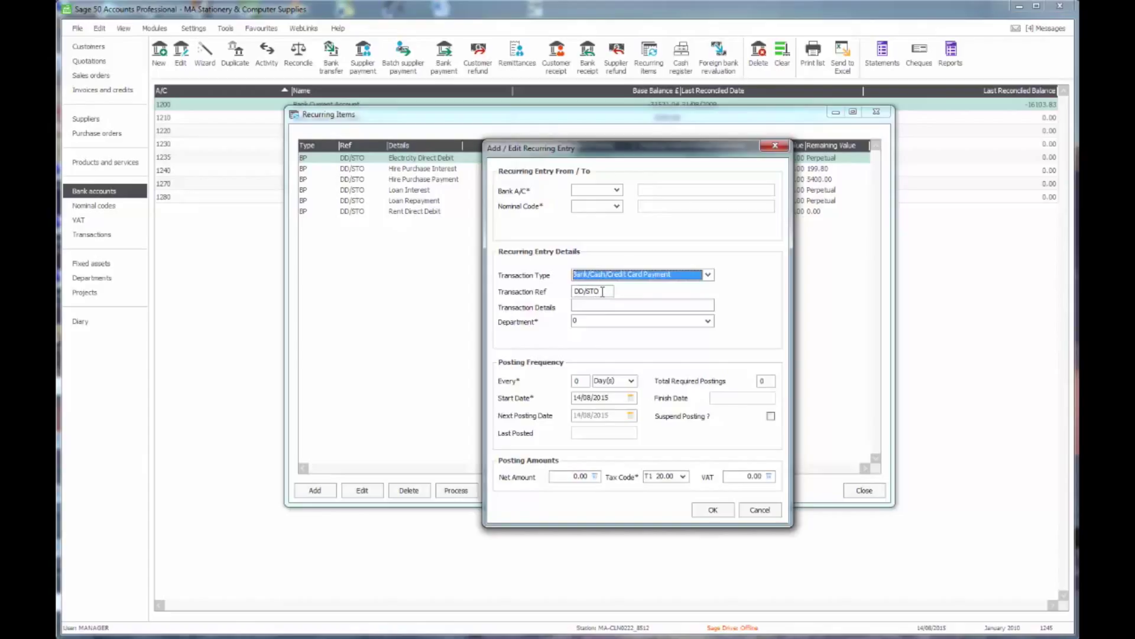
Enter reference INS and details Insurance for the payment.
key("Tab")
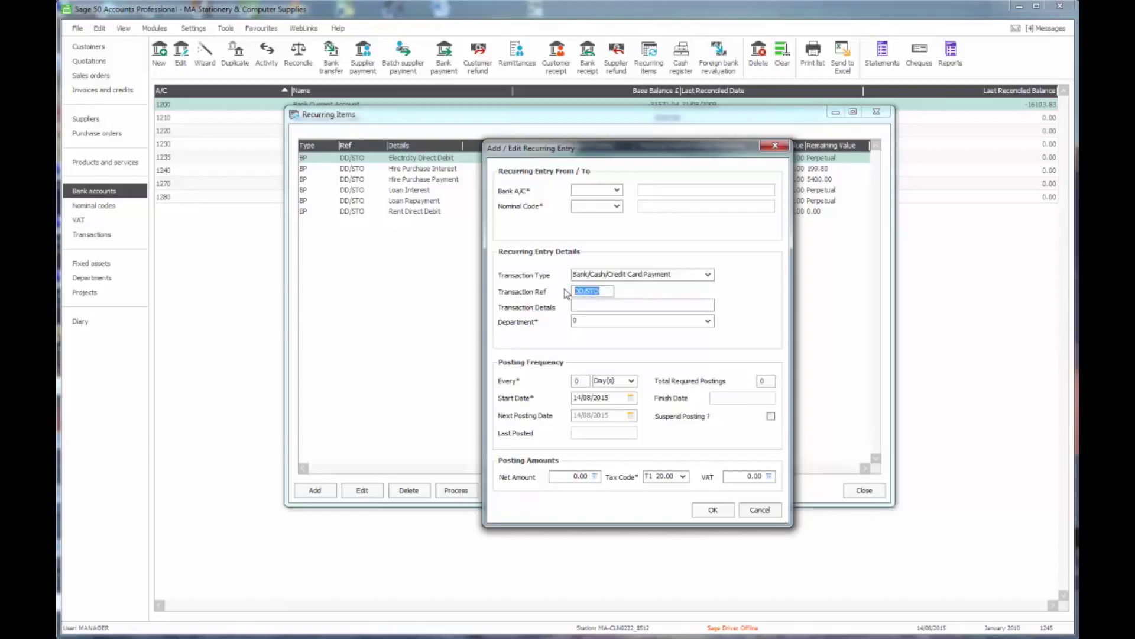
type("INS")
type("Insuar")
key("BackSpace")
key("BackSpace")
type("rance")
Make it post every 1 month with net amount 25.00 and tax code T9.
key("Tab")
key("Tab")
type("1")
key("Tab")
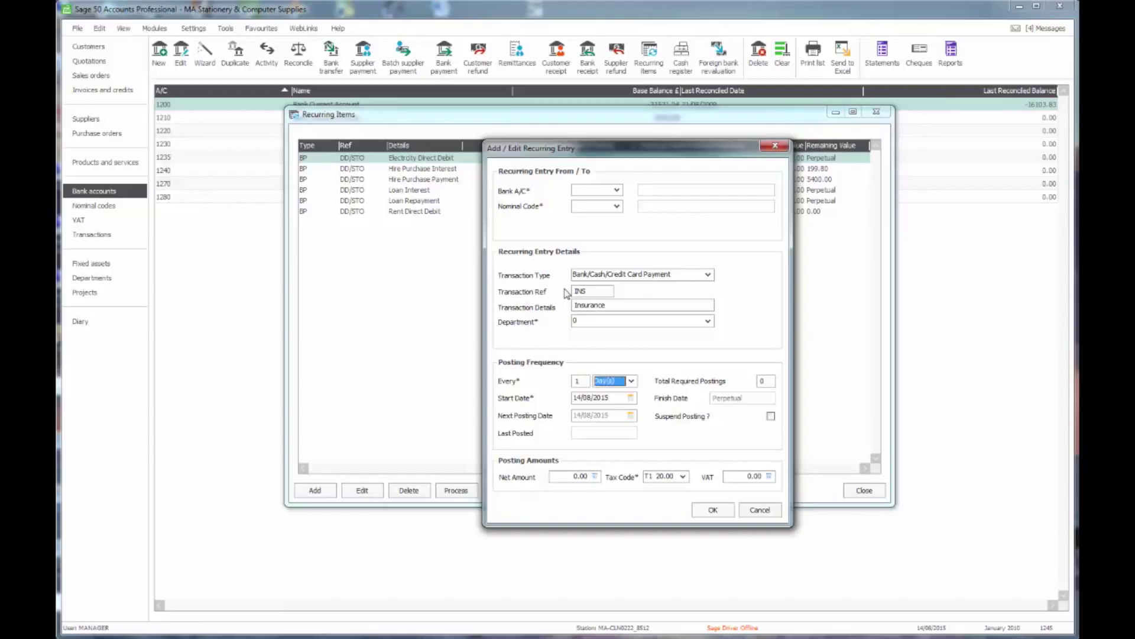
key("m")
key("Tab")
key("Tab")
type("1")
key("Tab")
key("Tab")
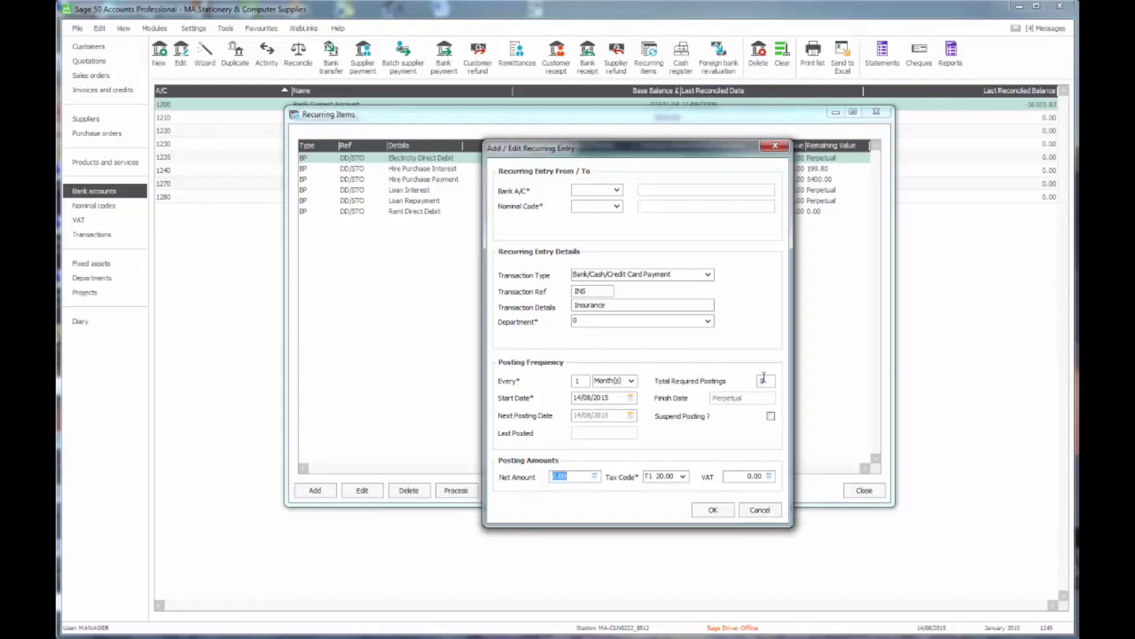
type("25")
key("Tab")
left_click(683, 476)
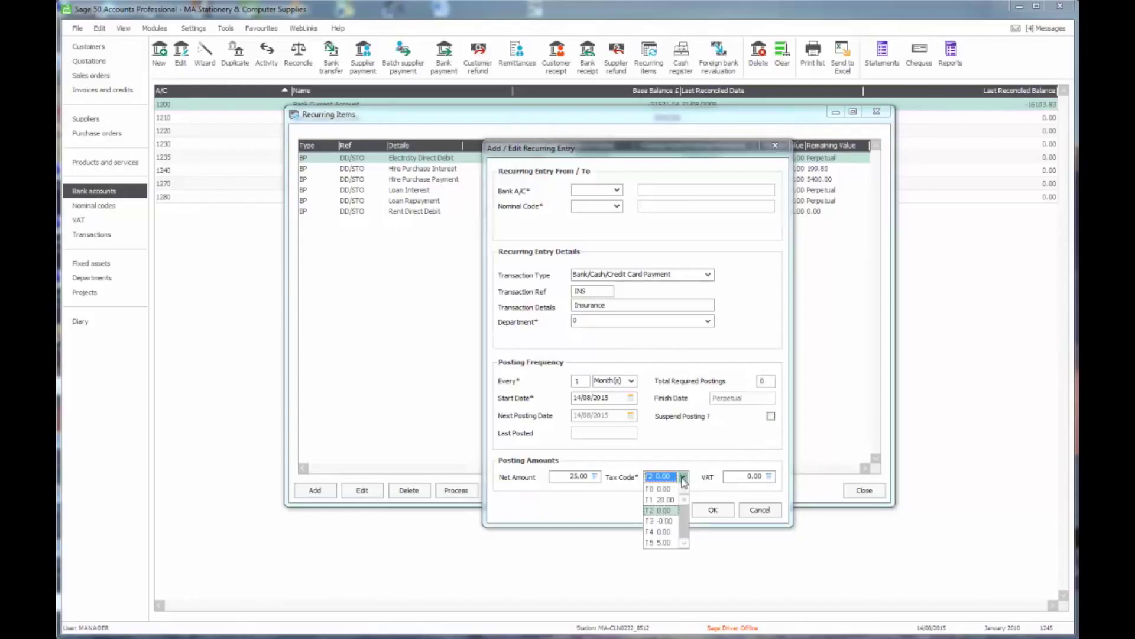
scroll(688, 521, "down", 3)
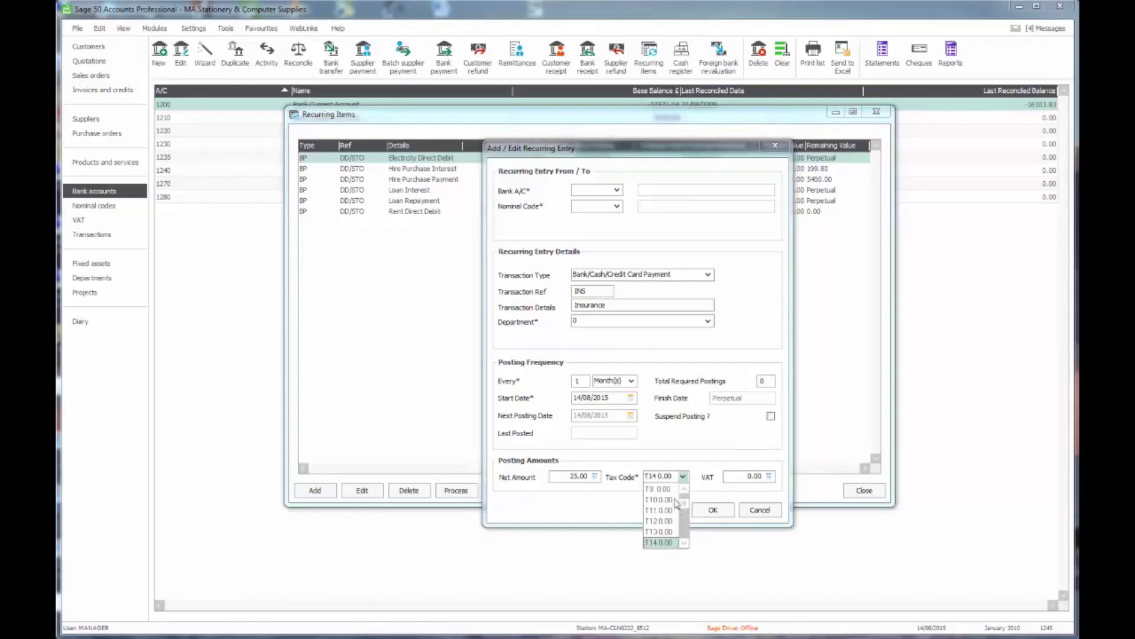
left_click(665, 499)
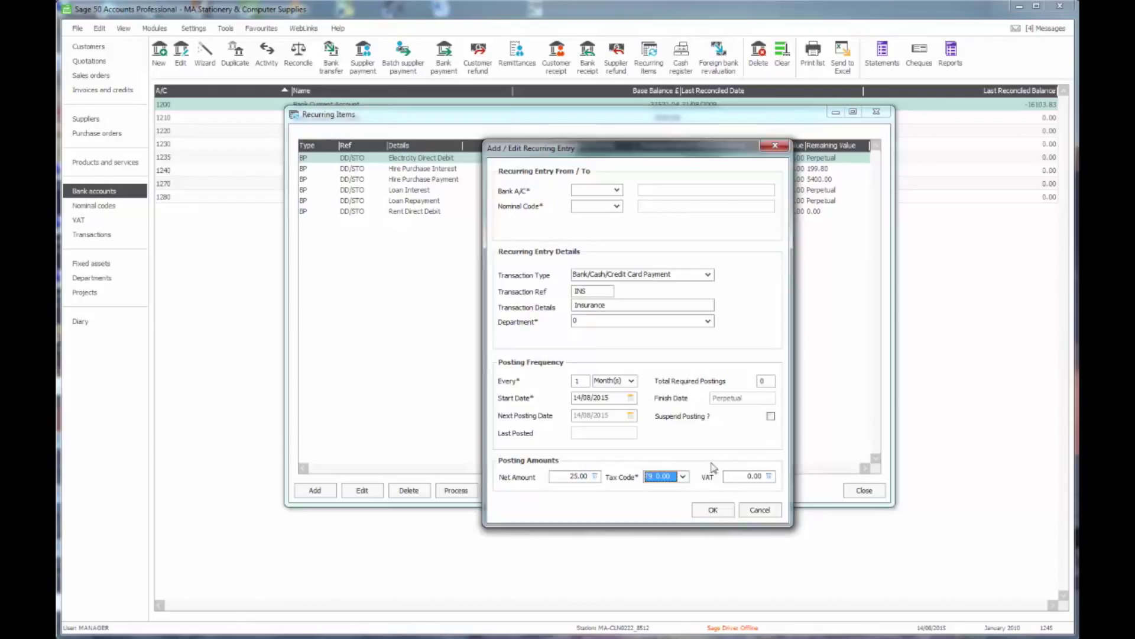
Pay from bank 1200 Bank Current Account to nominal 8204 Insurance, then save the entry.
left_click(592, 191)
left_click(616, 190)
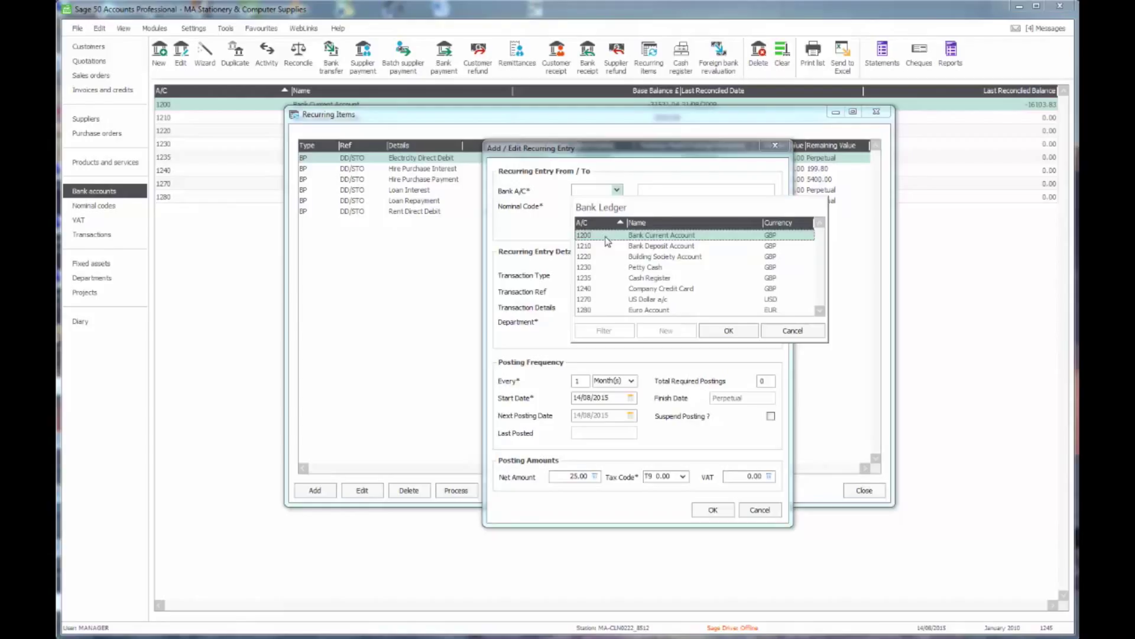
double_click(607, 239)
left_click(617, 206)
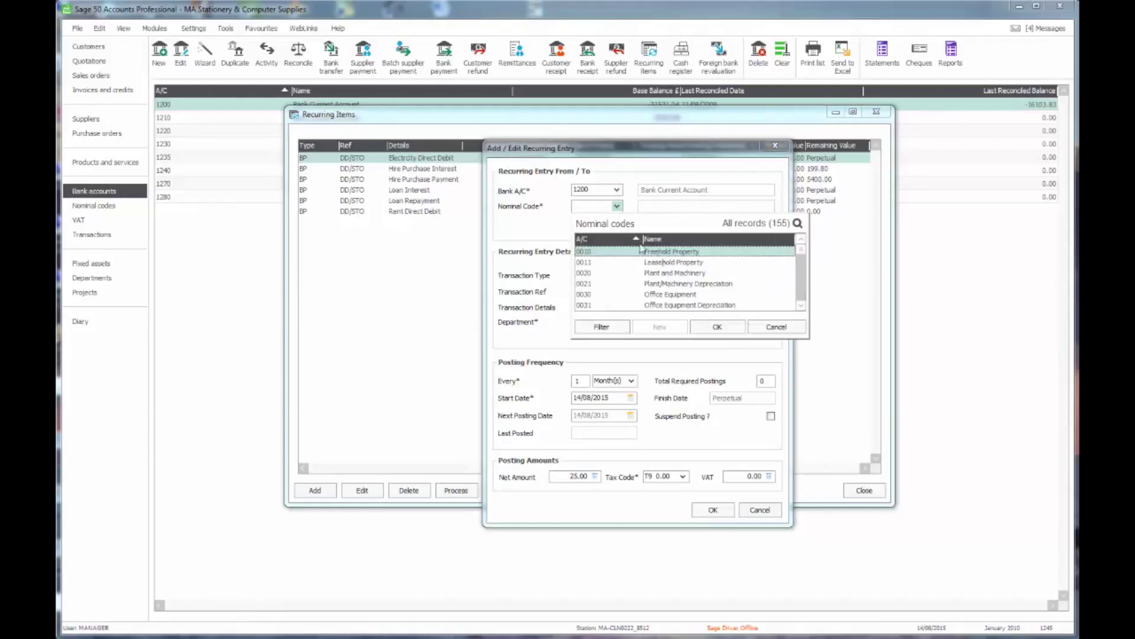
left_click_drag(798, 267, 798, 305)
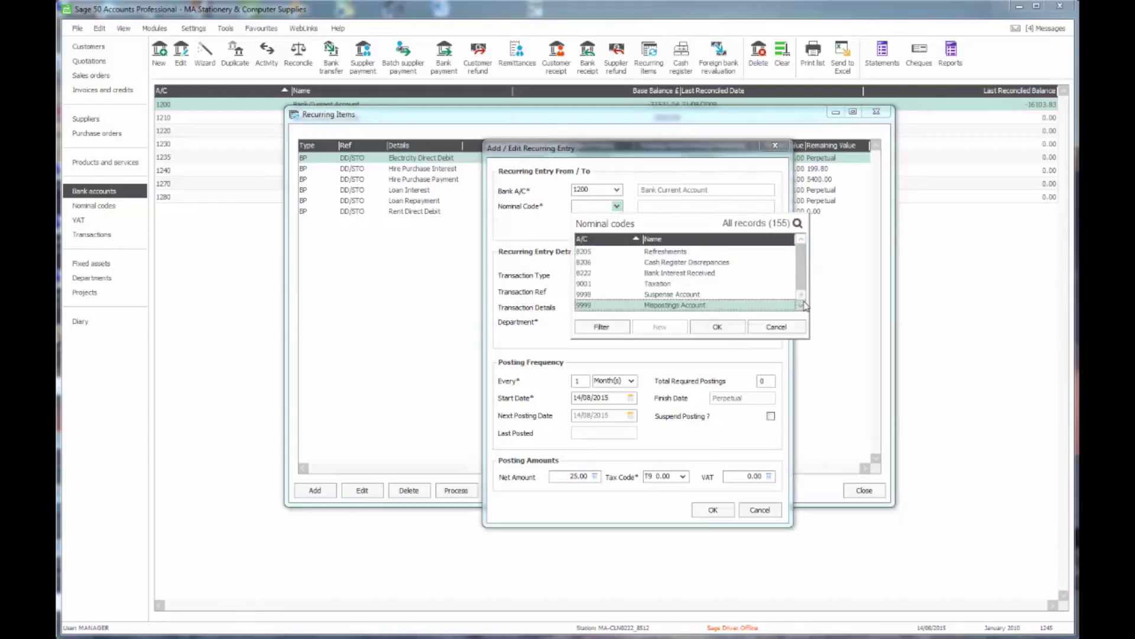
scroll(789, 307, "up", 7)
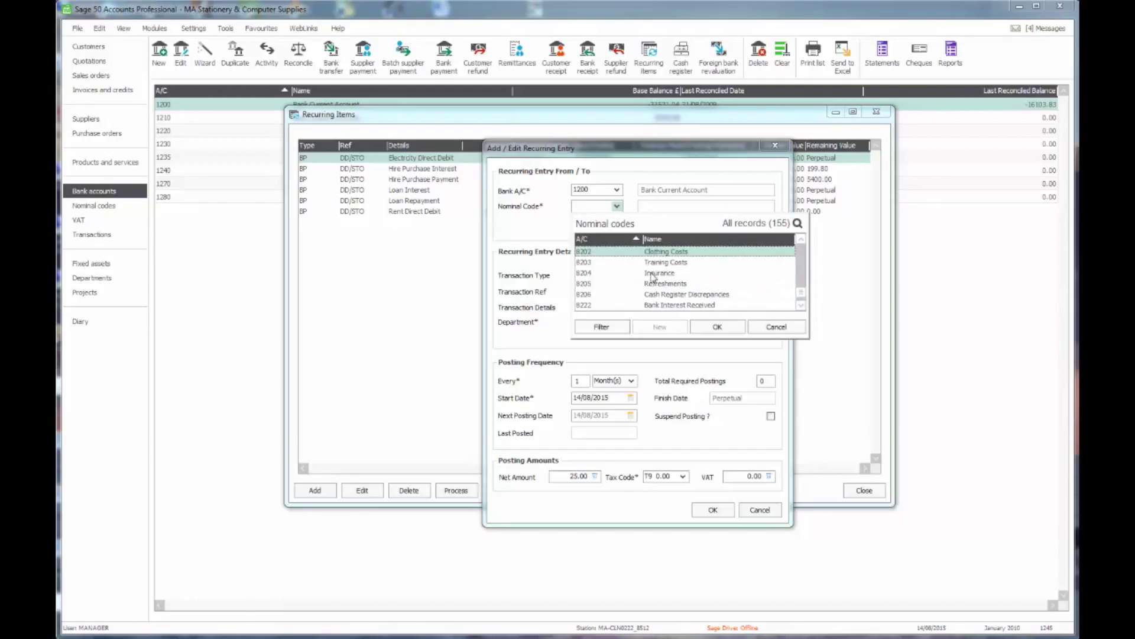
left_click(653, 274)
left_click(717, 325)
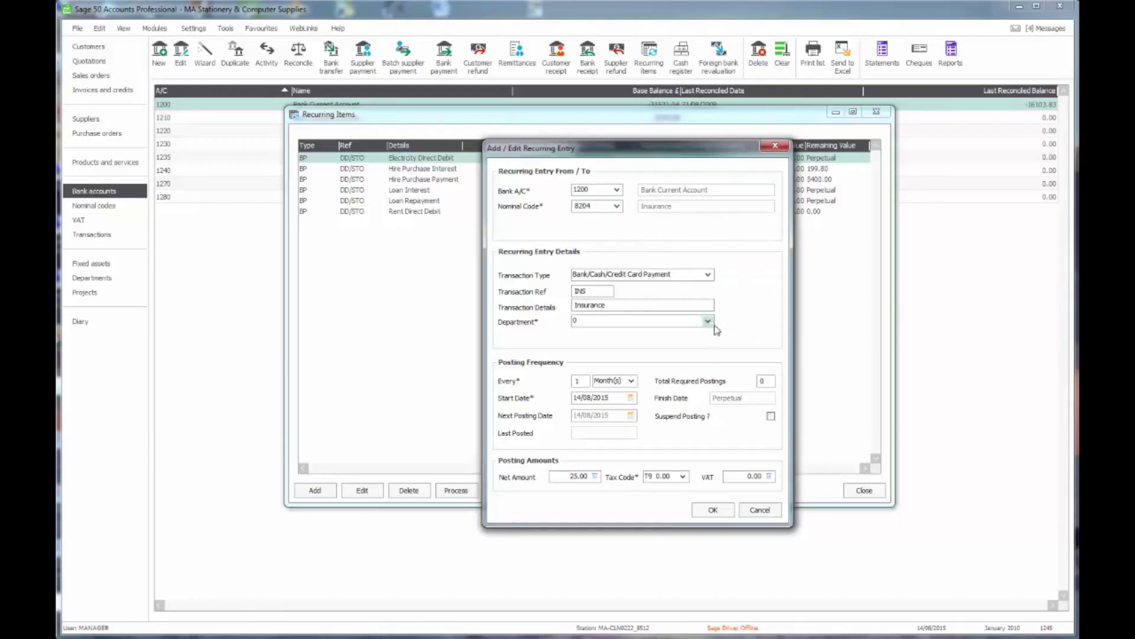
left_click(714, 510)
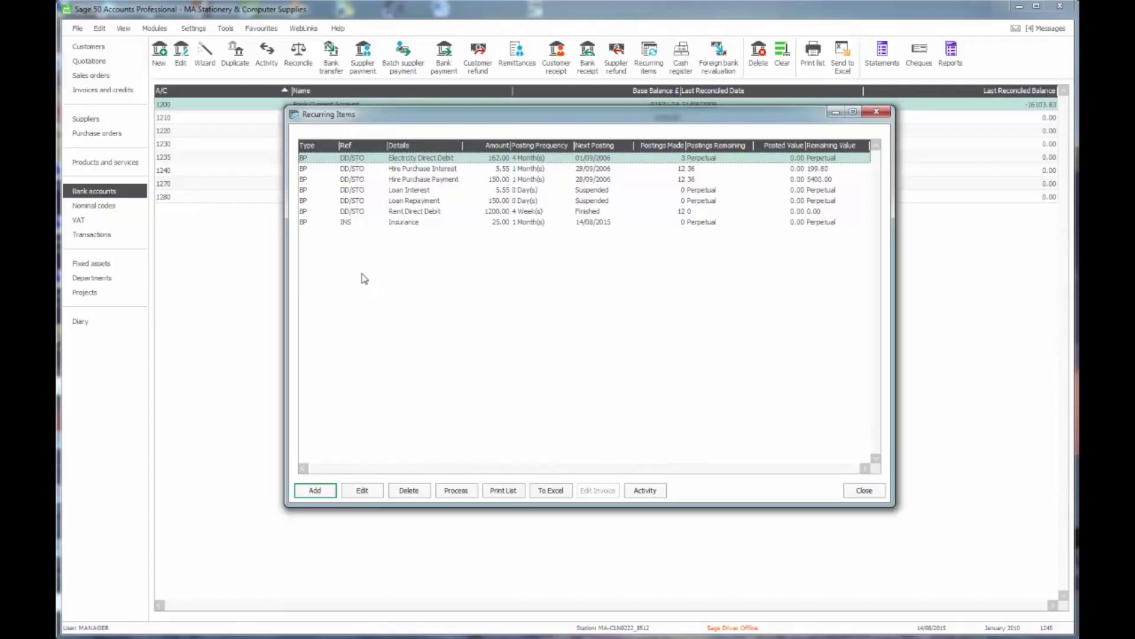
Add another recurring entry of type Journal Debit.
left_click(317, 488)
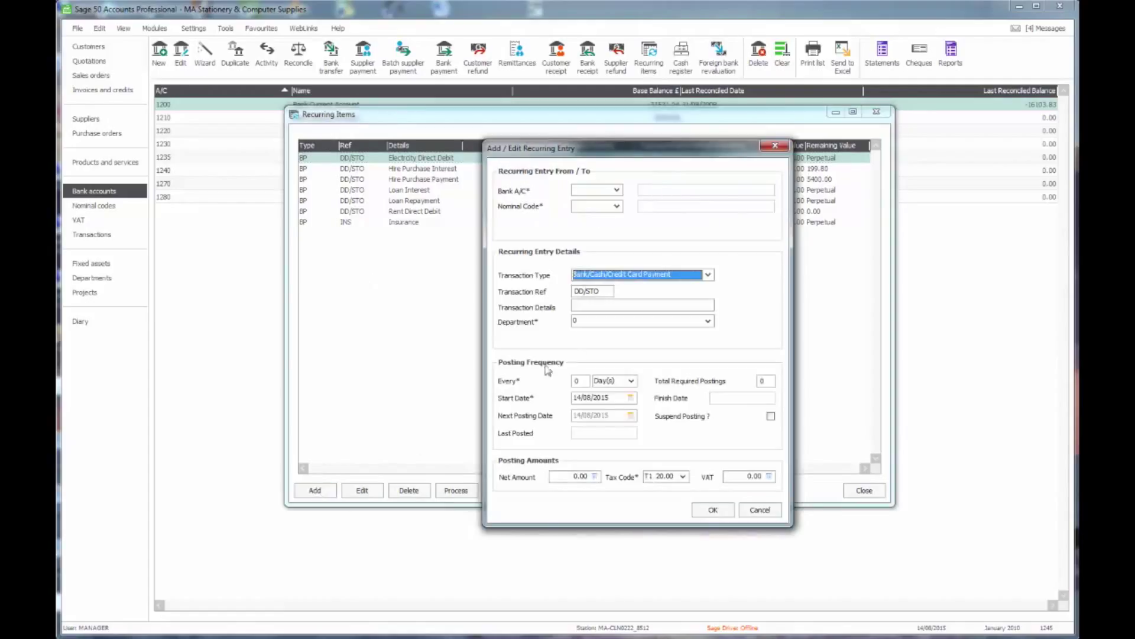
left_click(707, 274)
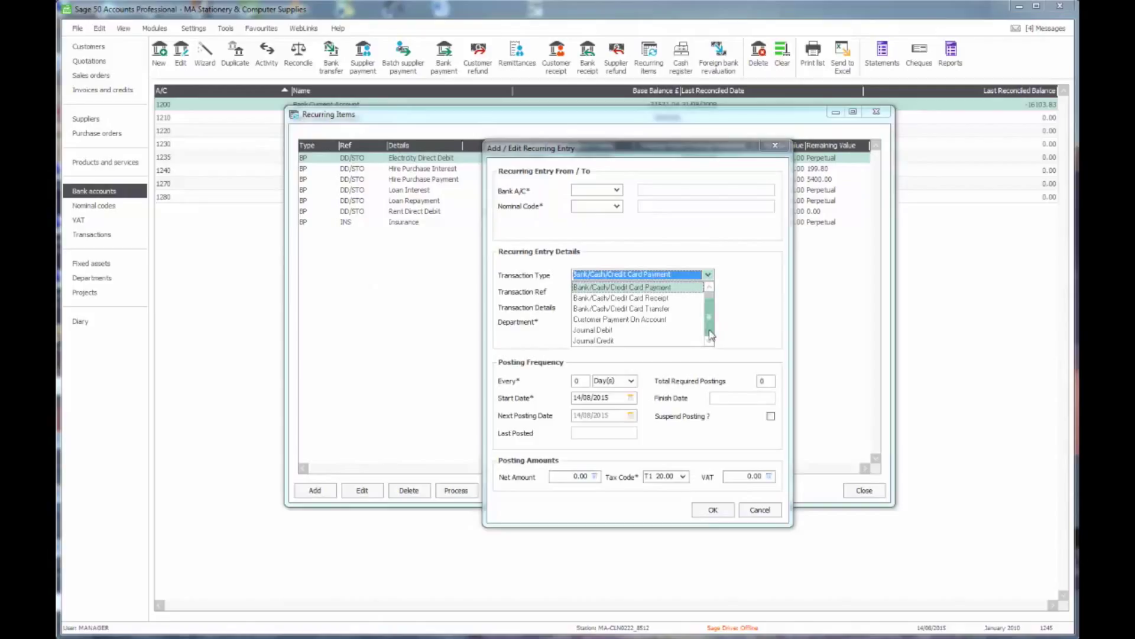
scroll(710, 335, "down", 1)
left_click(608, 321)
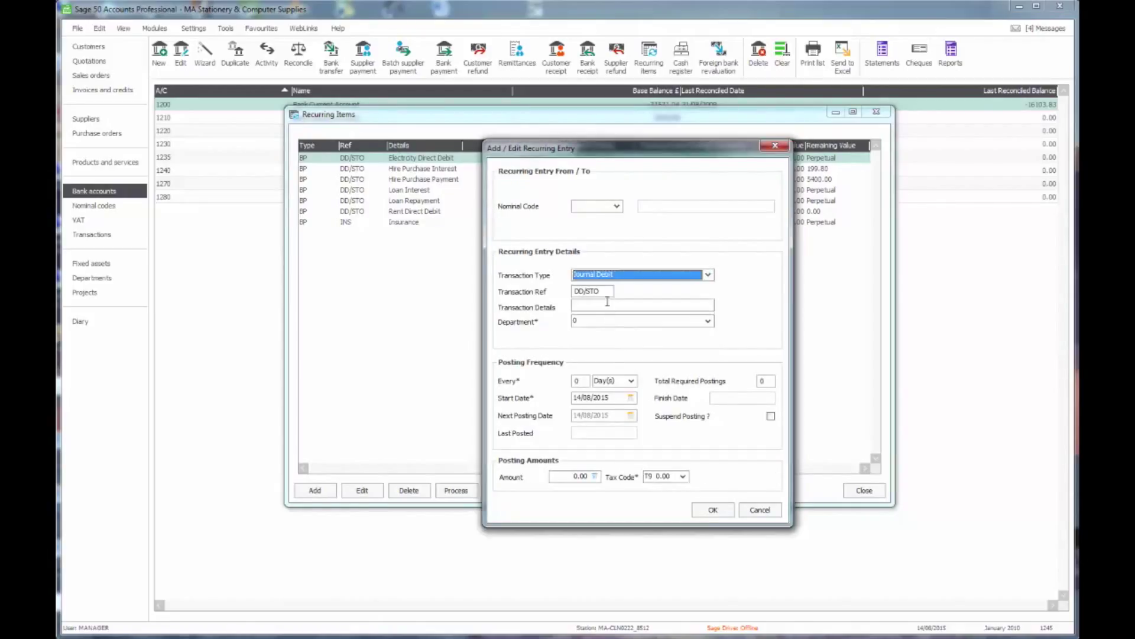
Enter reference DEPN and details Monthly Depn.
key("Tab")
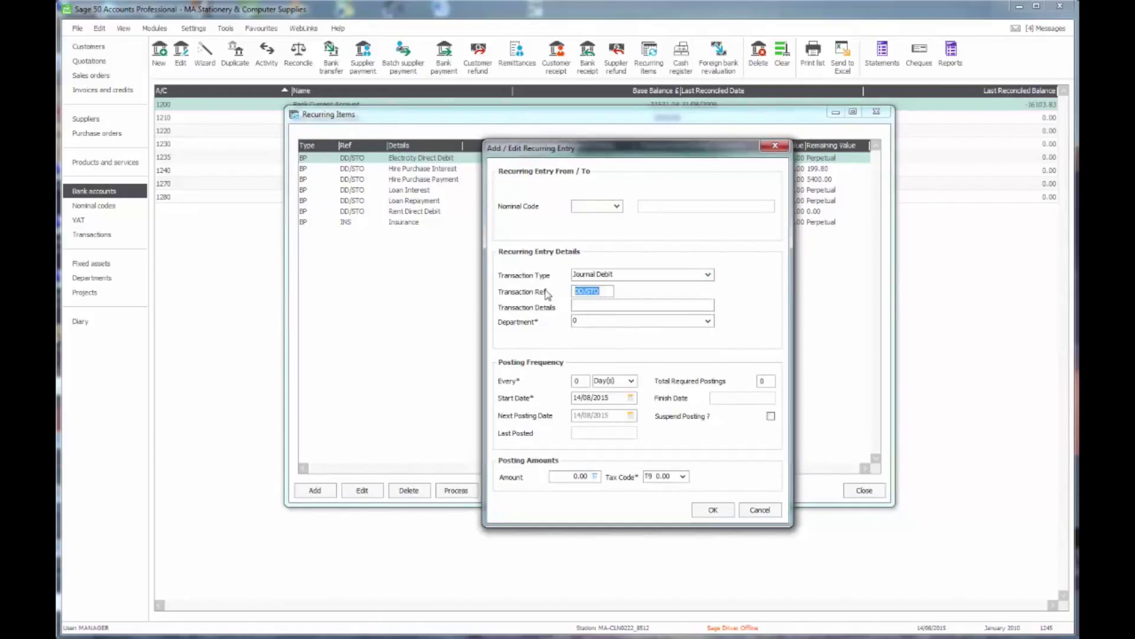
type("DEPN")
key("Tab")
type("Monthly Depn")
key("shift+Left")
key("shift+Left")
key("shift+Left")
key("shift+Left")
key("shift+Left")
key("shift+Left")
key("shift+Left")
key("shift+Left")
key("shift+Left")
key("shift+Left")
key("shift+Left")
key("shift+Left")
key("Tab")
Repeat every 1 month from 01/08/2015 for 12 postings of 200.
key("Tab")
type("1")
key("Tab")
key("m")
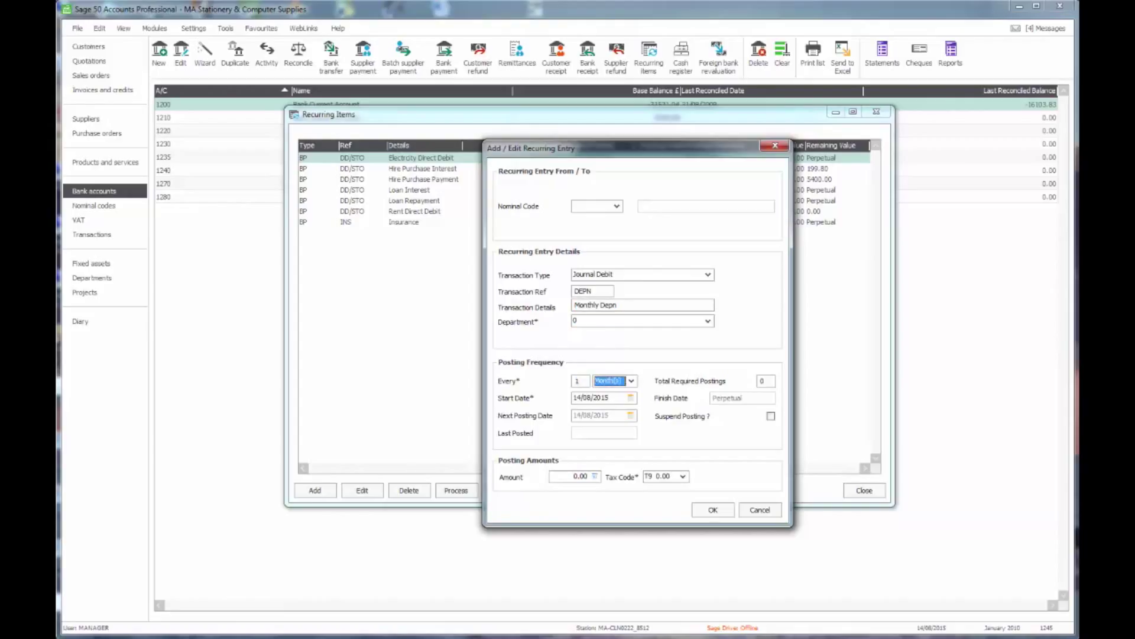
key("Tab")
type("01/")
type("08/")
type("2015")
key("Tab")
key("Tab")
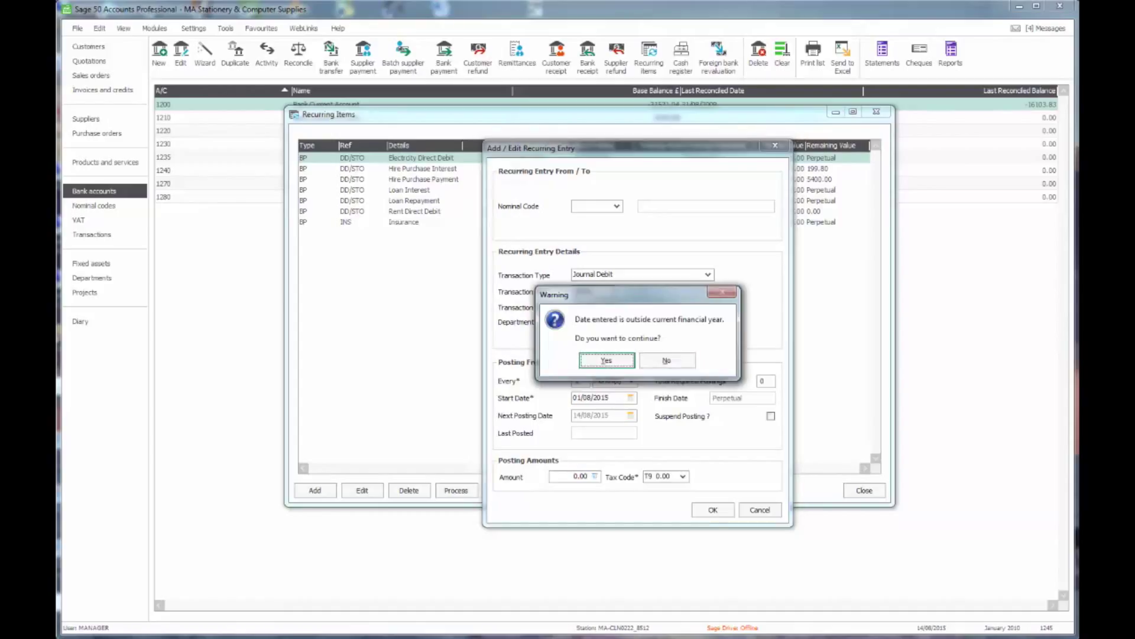
key("Return")
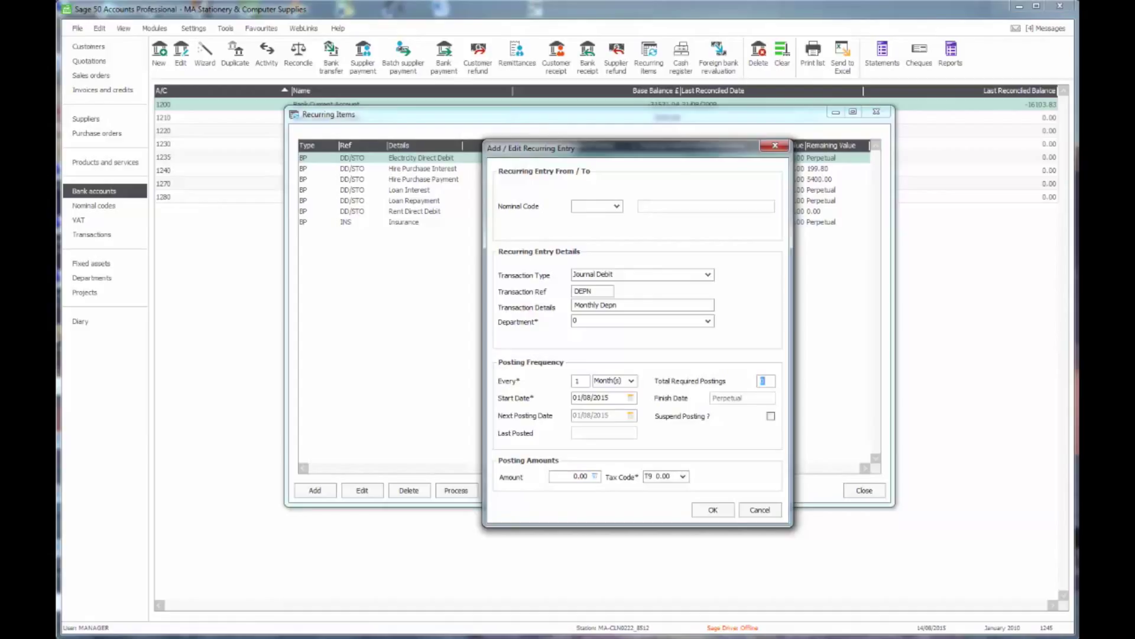
type("12")
key("Tab")
key("Tab")
type("200")
Set nominal code 8000 Depreciation and save the Journal Debit entry.
left_click(617, 207)
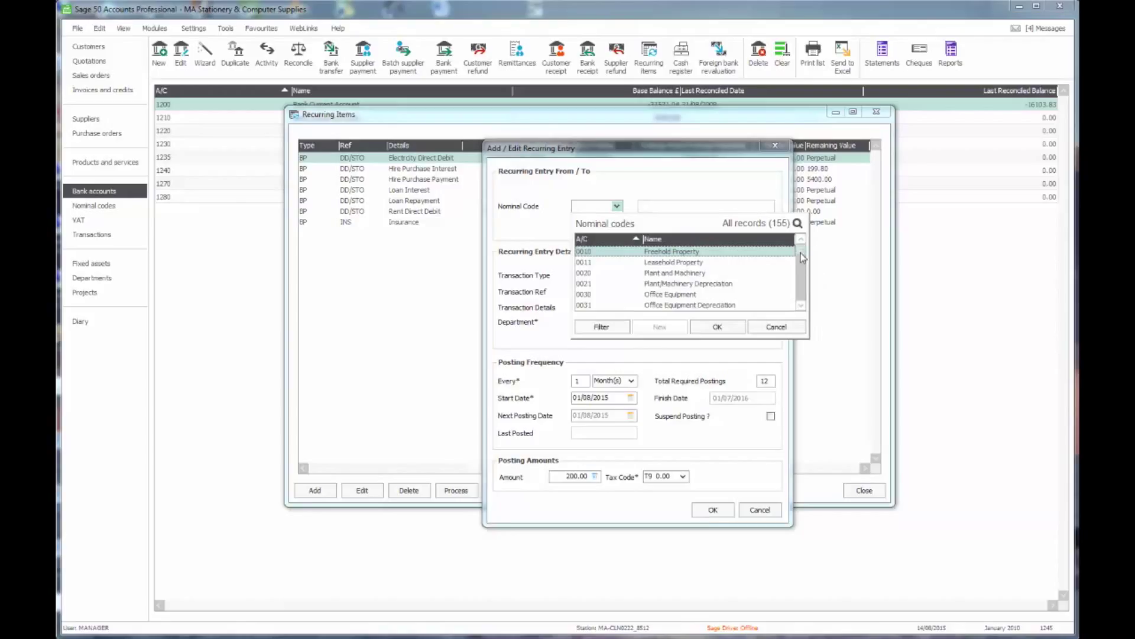
key("End")
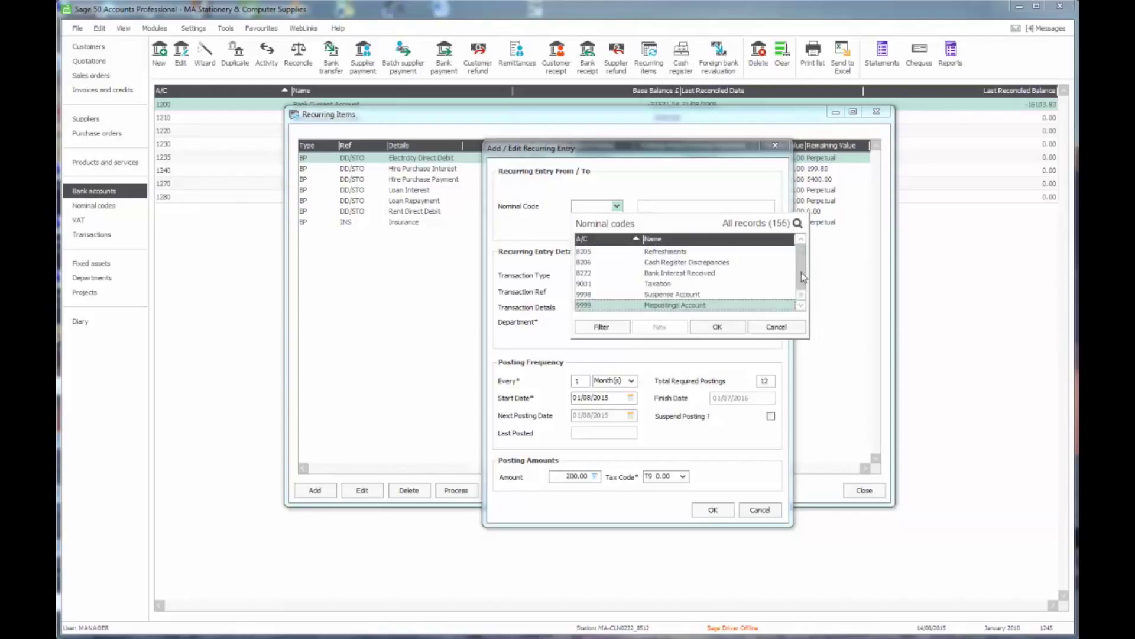
key("Page_Up")
key("Page_Up")
key("Page_Up")
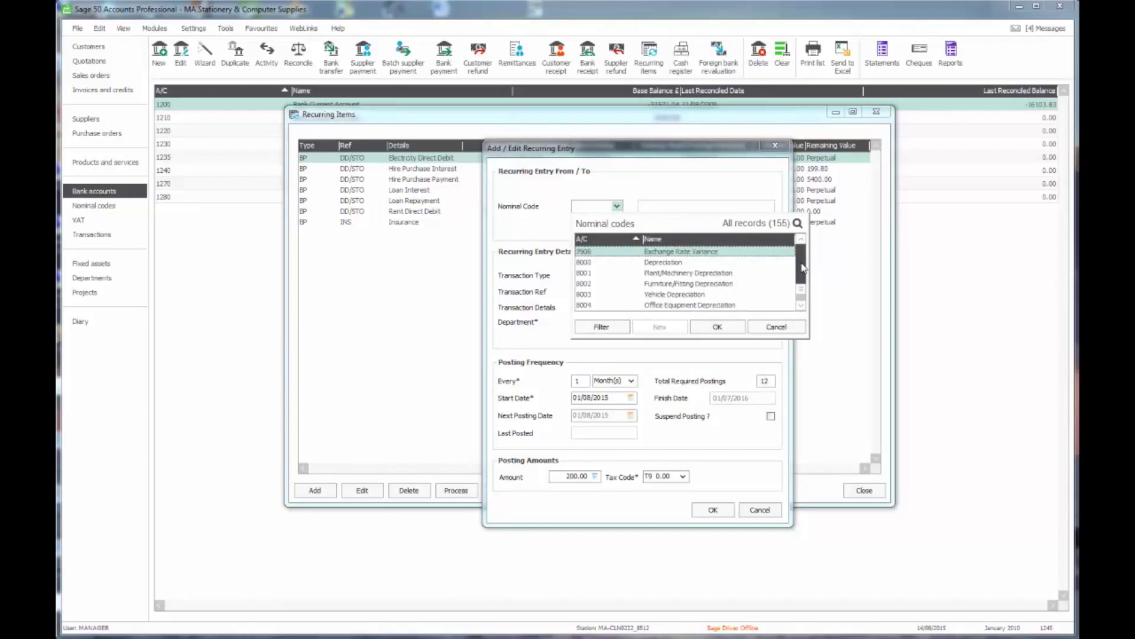
left_click(655, 265)
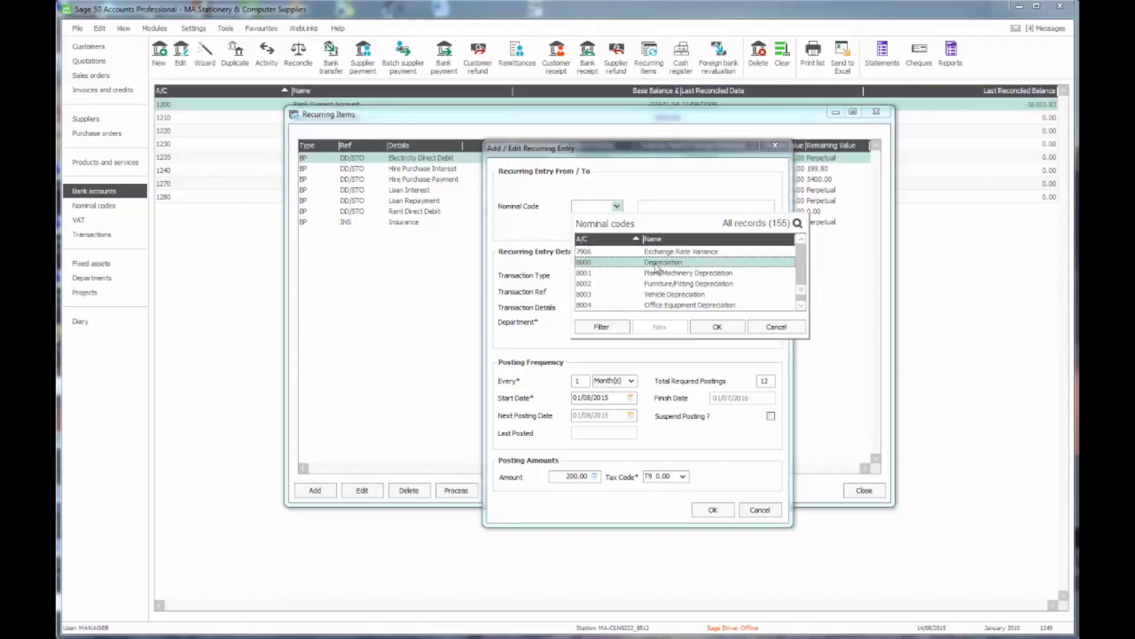
left_click(707, 325)
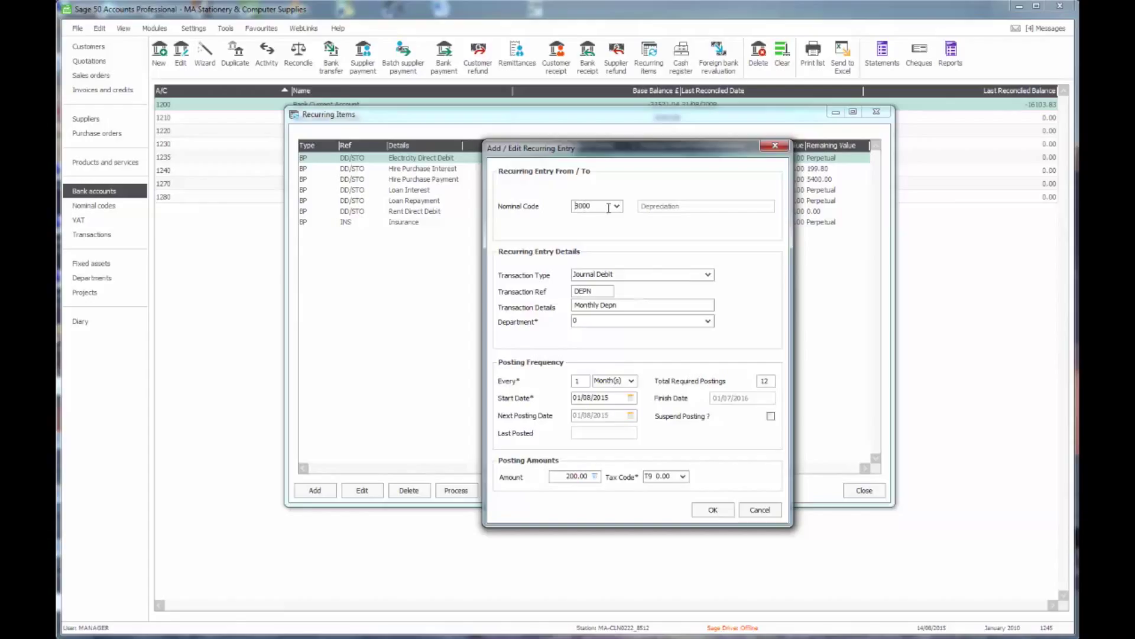
left_click(714, 511)
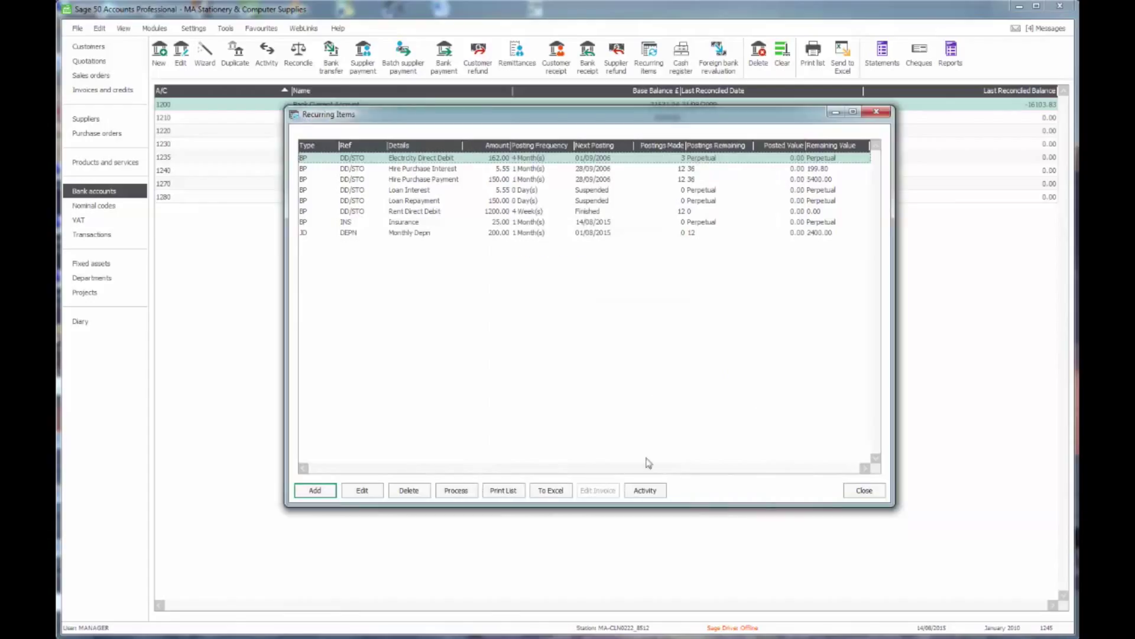
Add a Journal Credit entry with reference DEPN and details Monthly Depn.
left_click(322, 491)
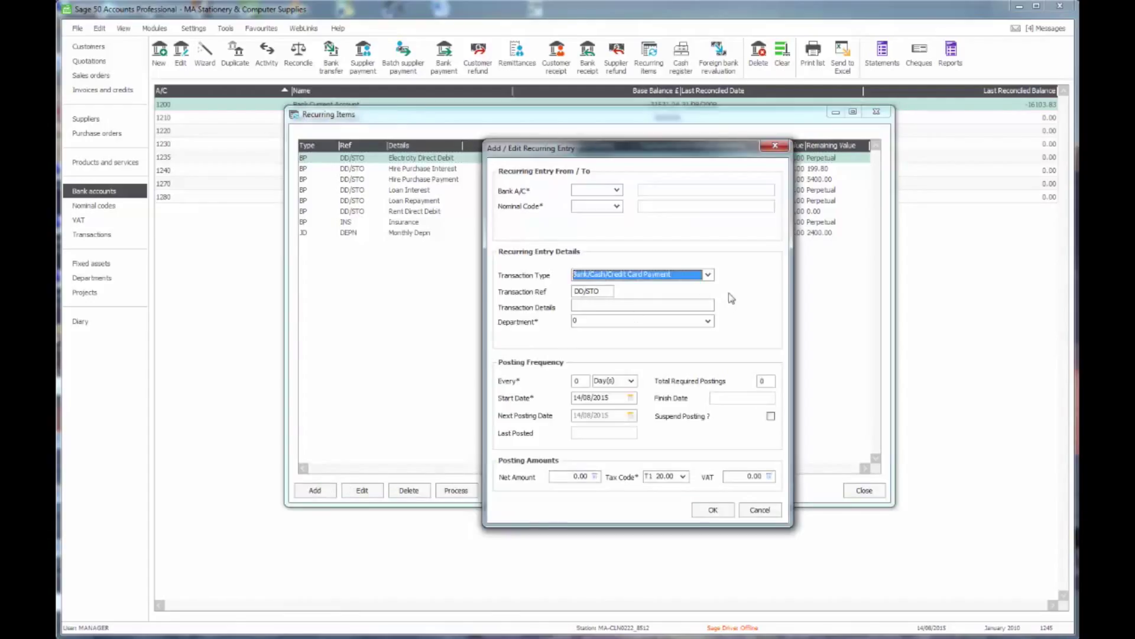
key("j")
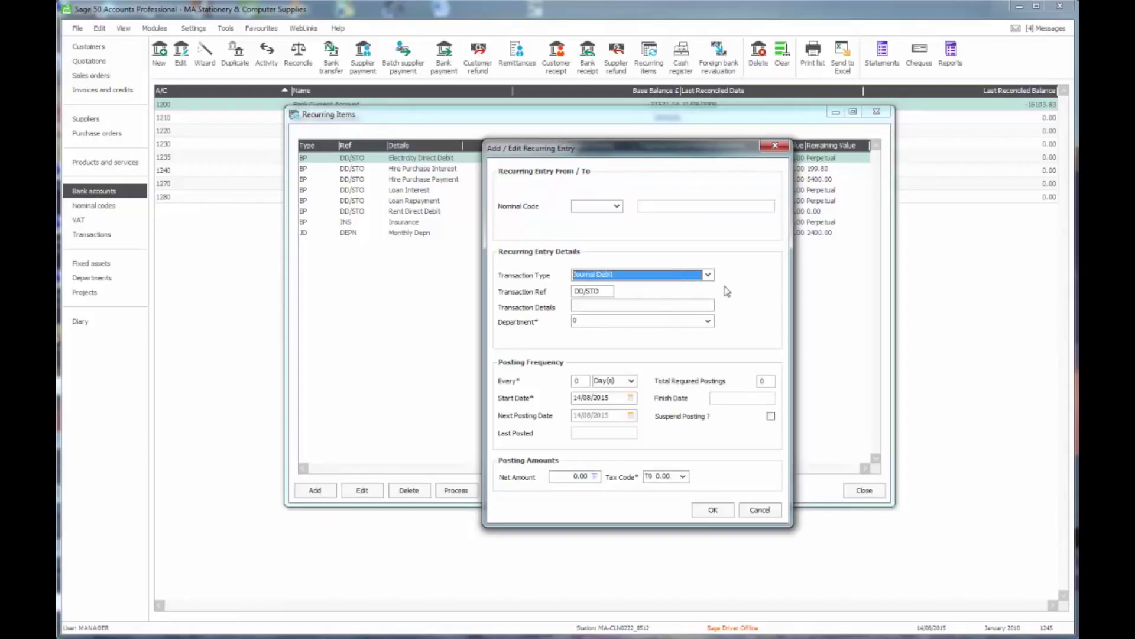
key("j")
key("Tab")
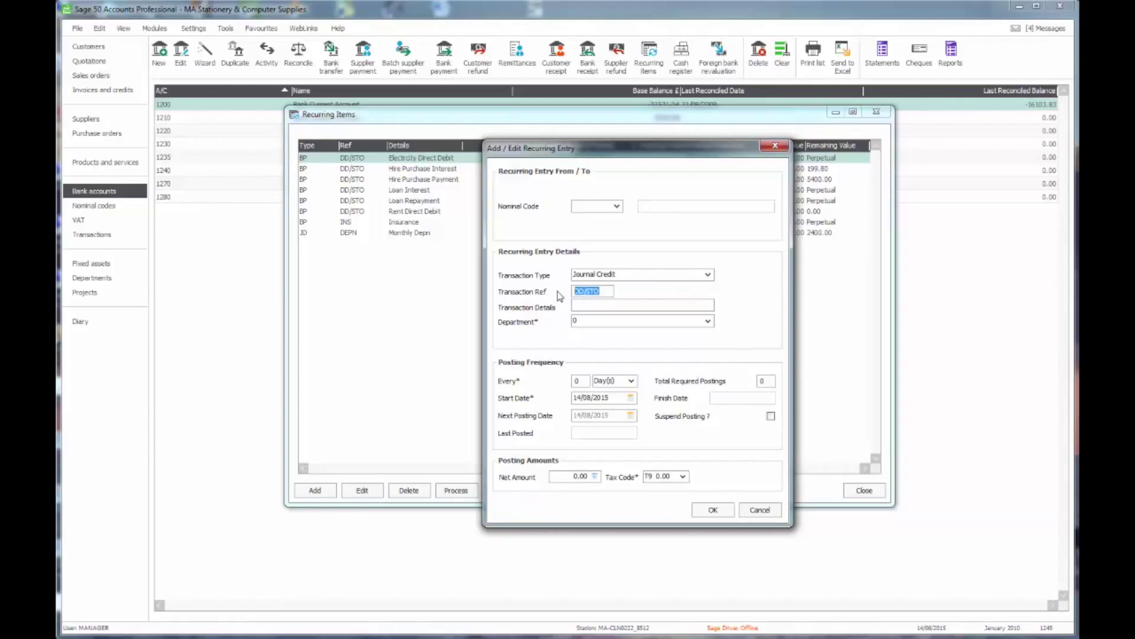
type("DEPN")
key("Tab")
type("Monthly Depn")
Make it repeat every 1 month and enter a start date.
key("Tab")
key("Tab")
type("1")
key("Tab")
key("m")
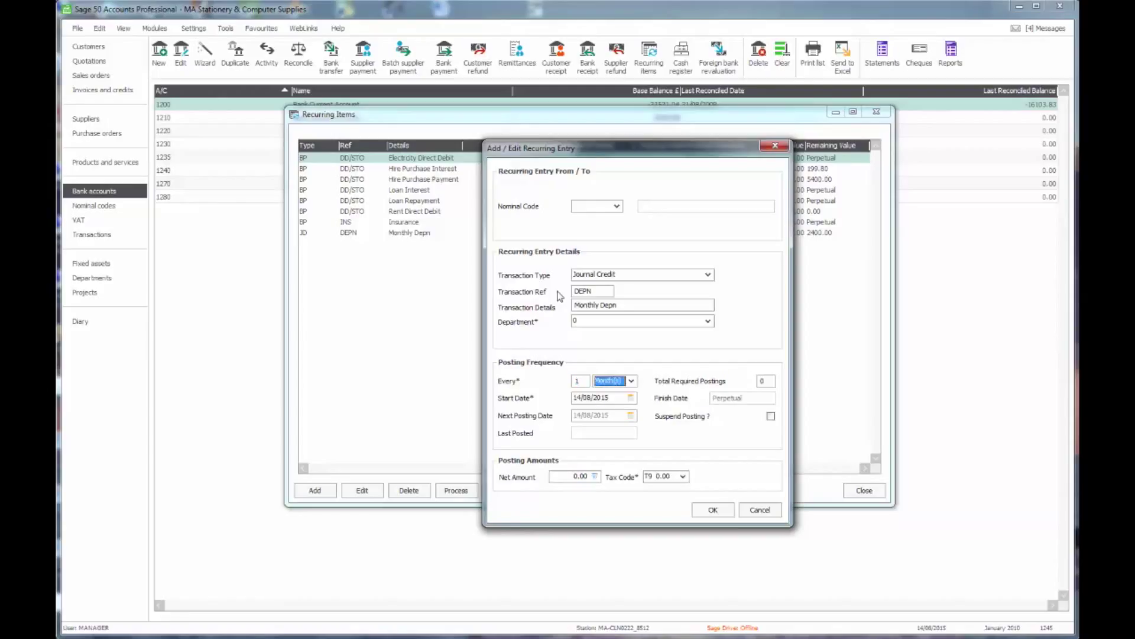
key("Tab")
type("01/01/2015")
key("Tab")
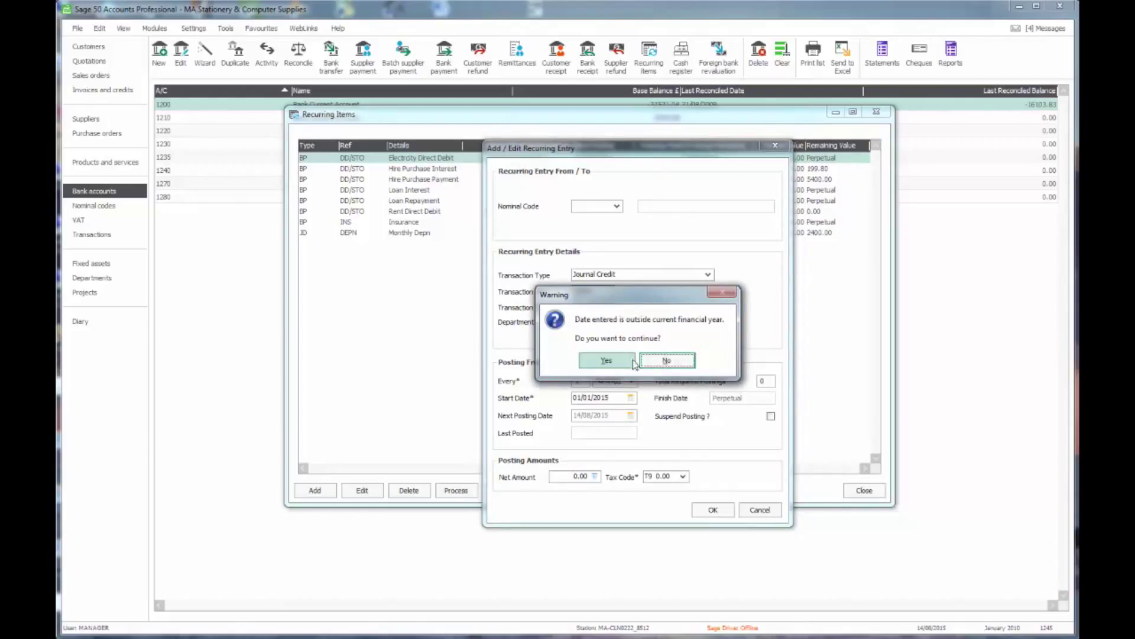
left_click(606, 360)
Correct the start date to 01/08/2015 and set 12 required postings.
left_click(593, 397)
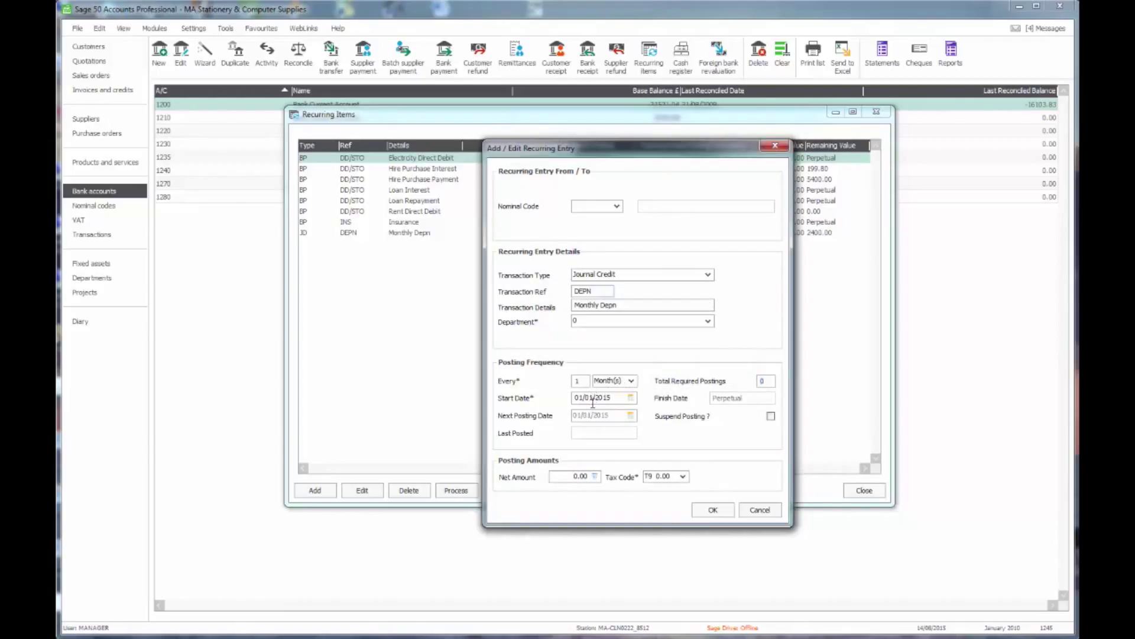
key("BackSpace")
type("8")
key("Tab")
left_click(623, 364)
type("12")
key("Tab")
key("Tab")
Enter amount 200, credit nominal 0021 Plant/Machinery Depreciation, and save the entry.
type("200")
left_click(618, 207)
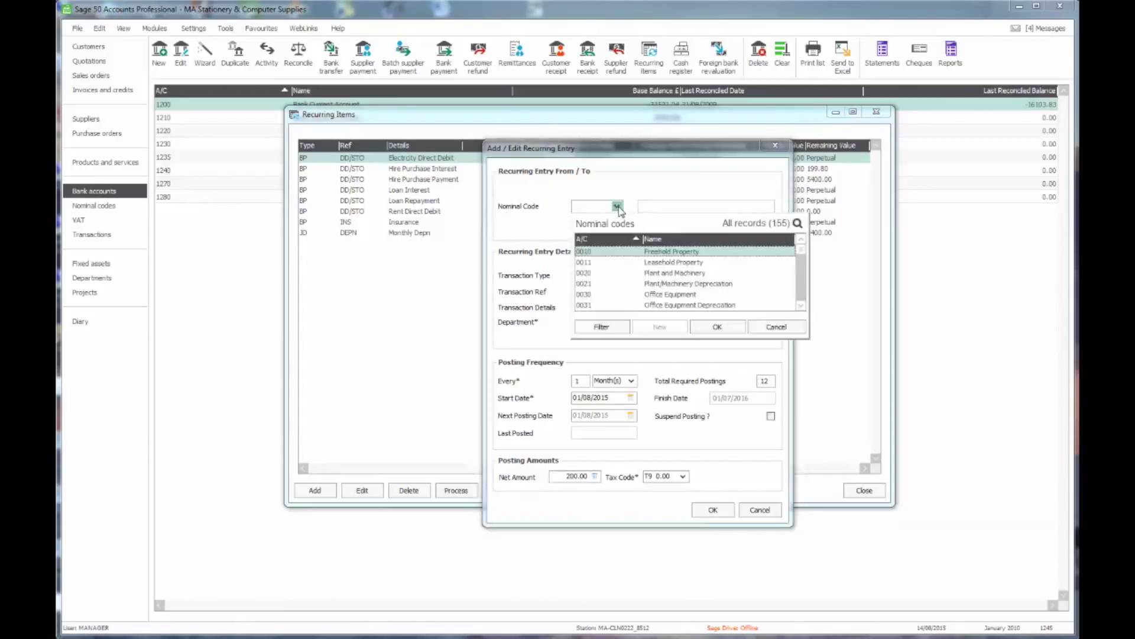
left_click(679, 284)
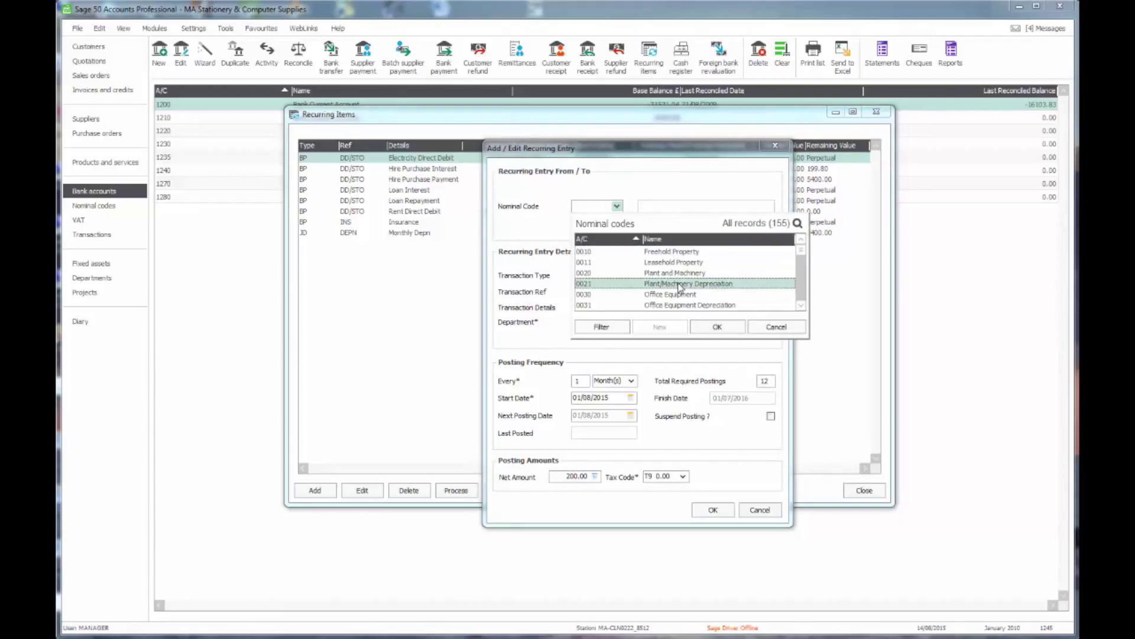
left_click(718, 329)
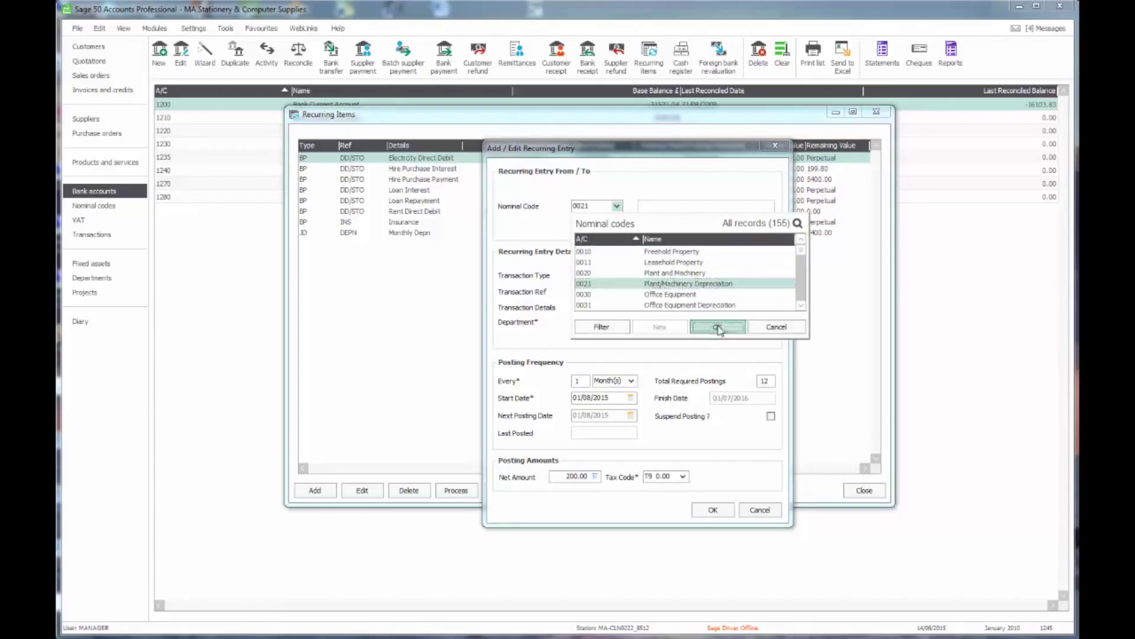
left_click(713, 512)
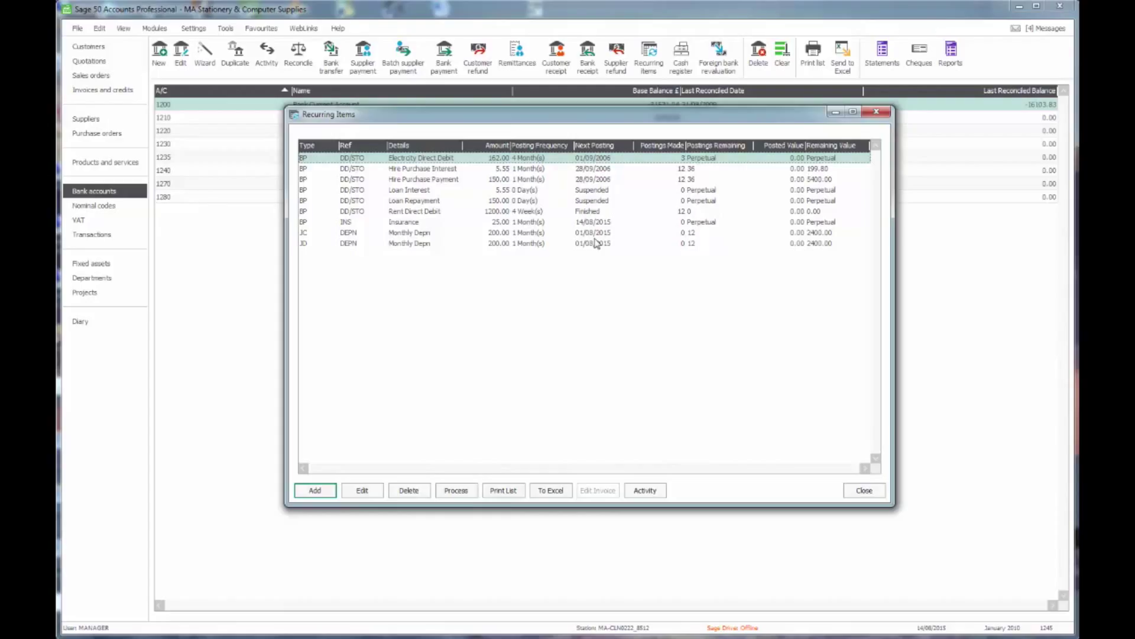
left_click(464, 491)
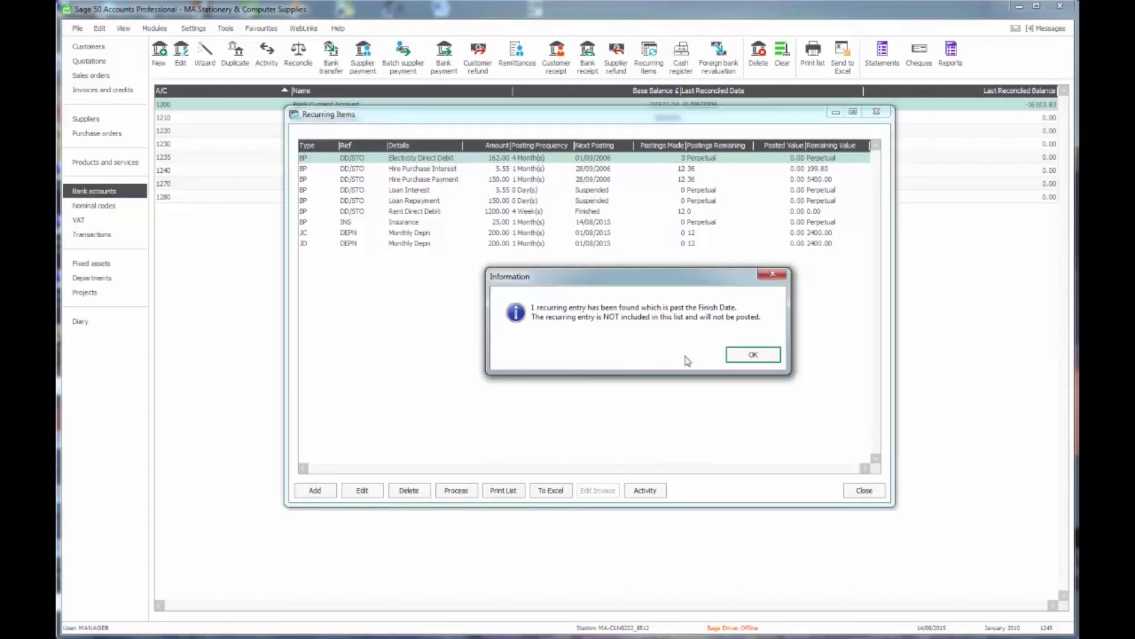
left_click(752, 355)
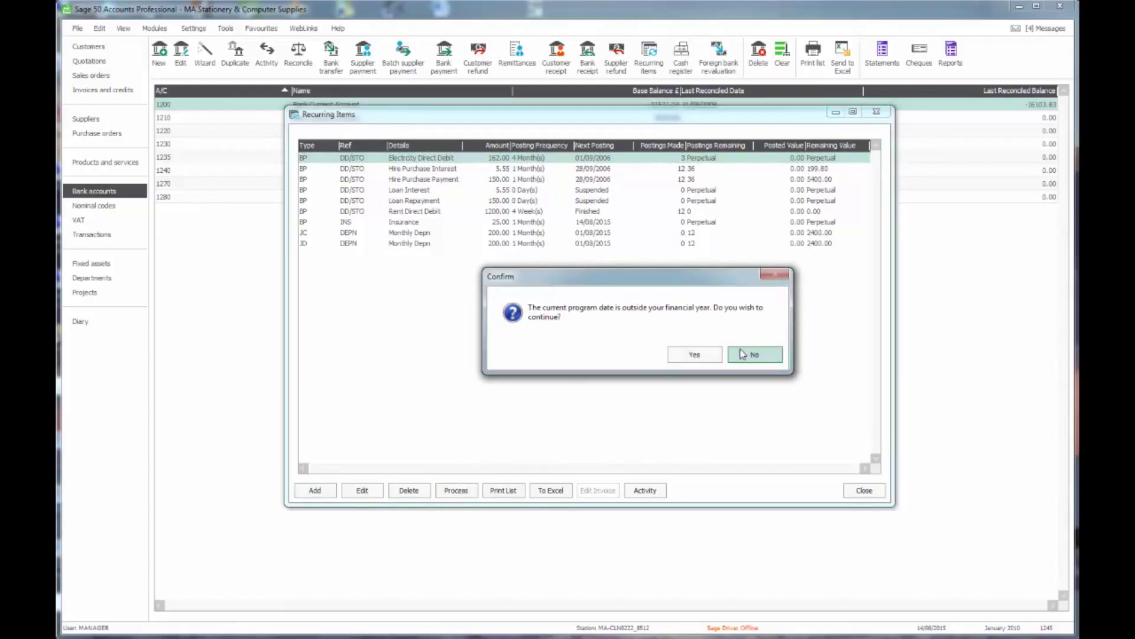
left_click(696, 355)
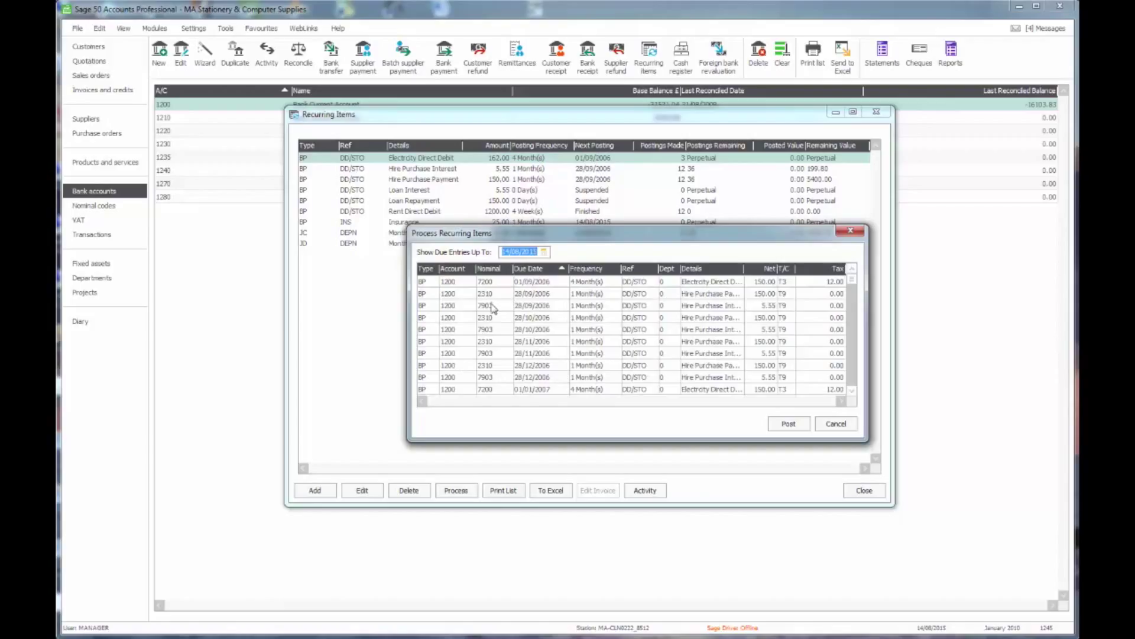
left_click_drag(855, 284, 854, 397)
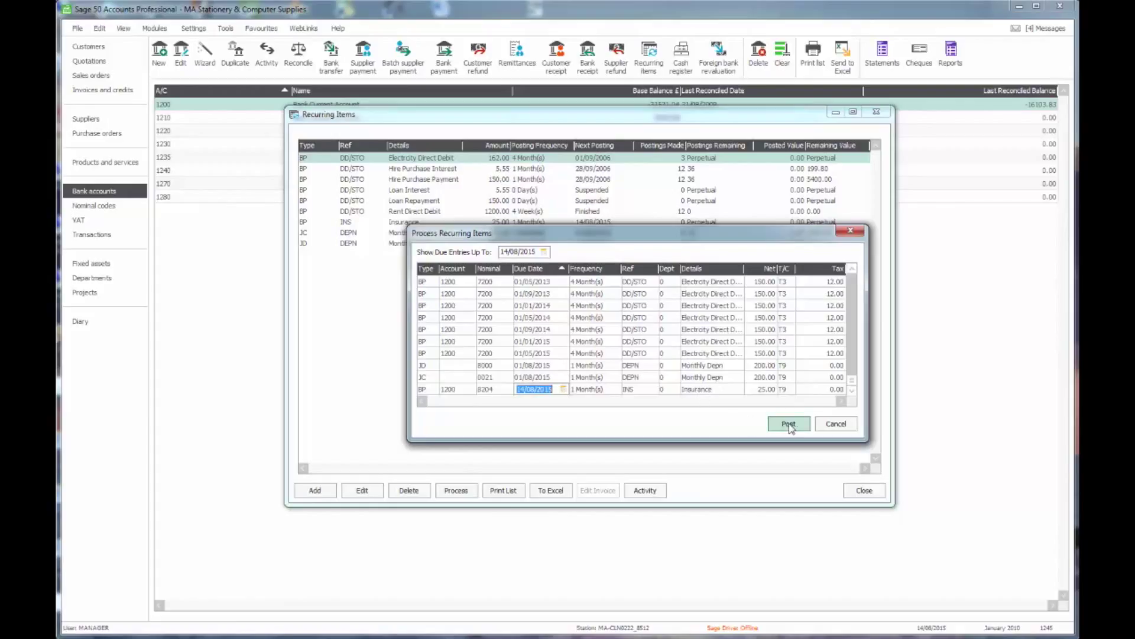
left_click(836, 424)
left_click(655, 372)
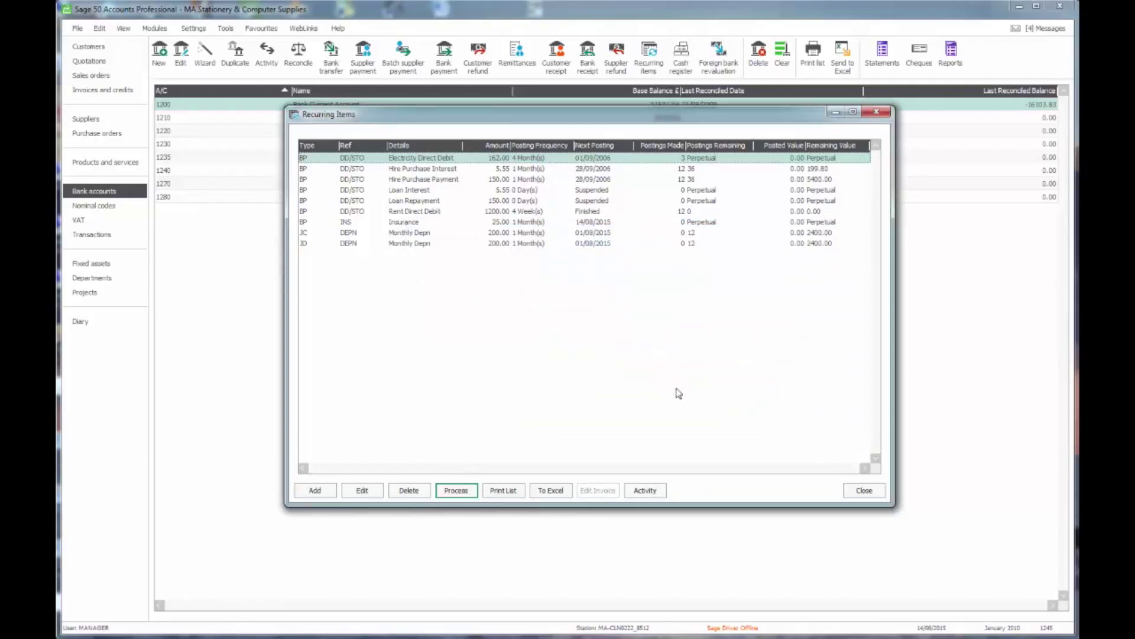